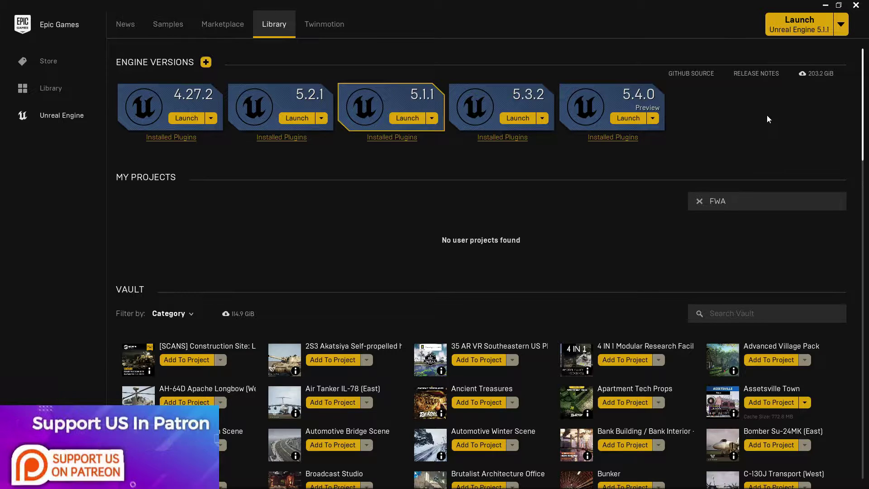
Check that Android is ticked under Target Platforms in Unreal Engine 5.4.0's options, then close them.
click(652, 118)
click(649, 131)
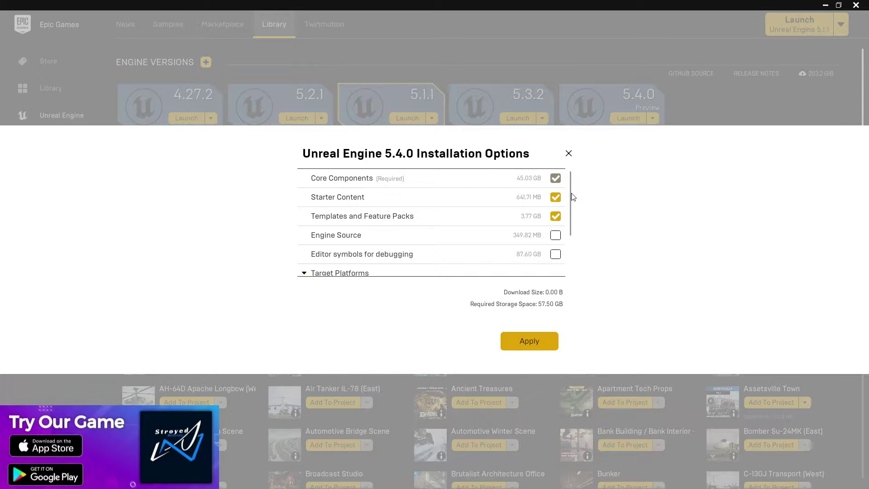
drag(570, 193, 563, 307)
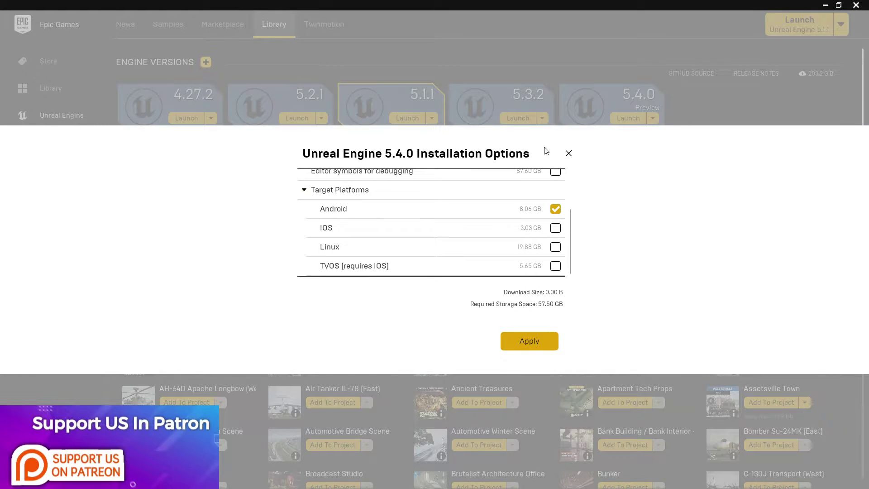
click(569, 155)
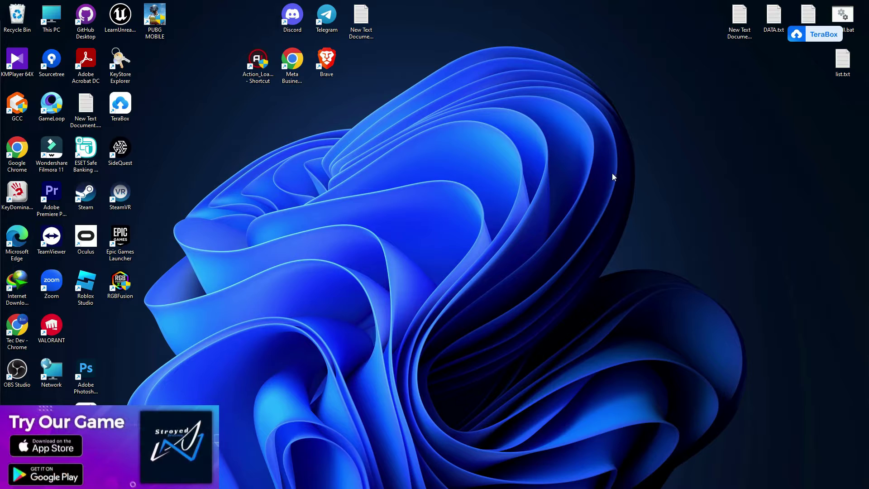
Exit Android Studio, confirming the exit prompt.
click(564, 478)
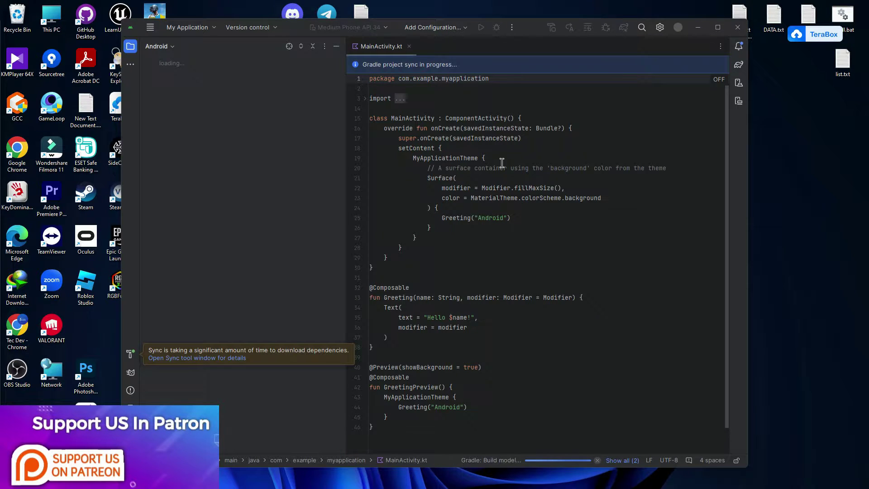
click(737, 27)
click(450, 265)
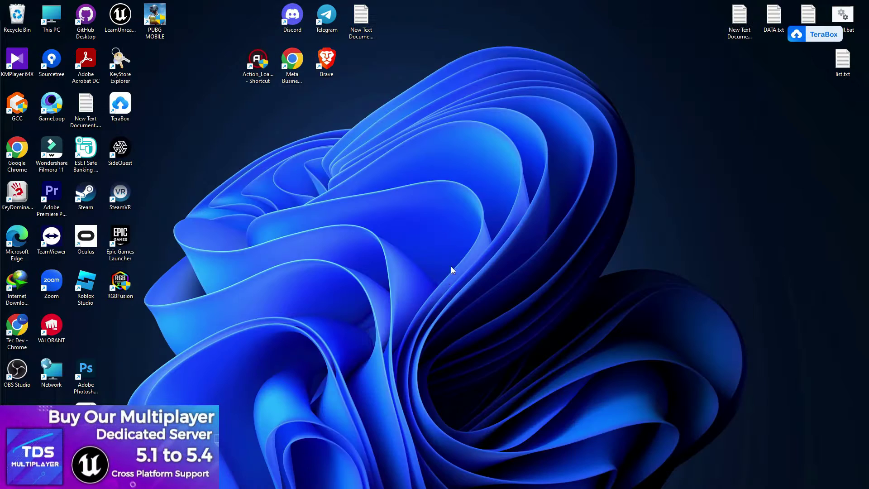
Relaunch Android Studio from Windows search so the My Application project reopens.
click(335, 477)
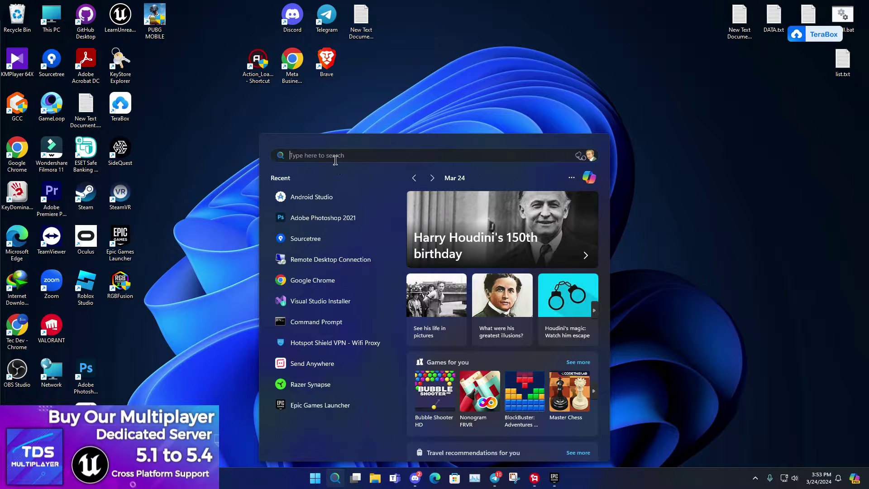
text(AN DR)
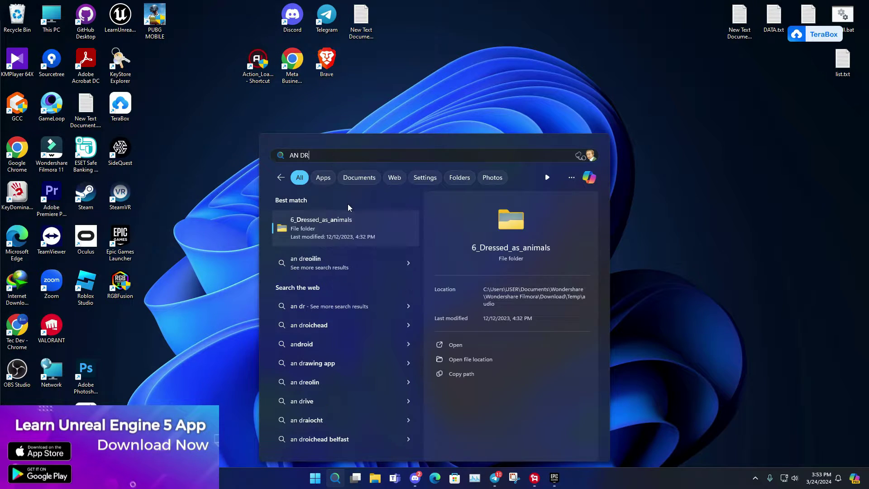
click(345, 220)
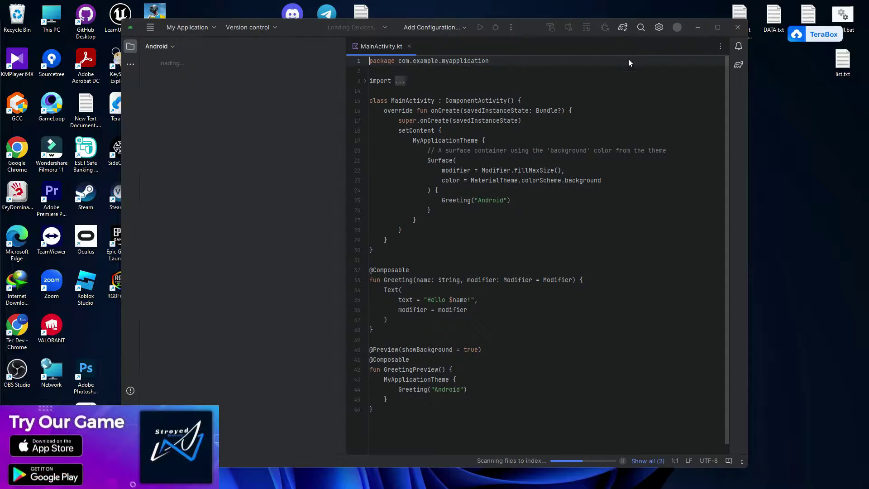
click(660, 28)
In the SDK Manager, confirm Android 14.0 (API 34) and Android 8.0 (API 26) are installed.
click(697, 76)
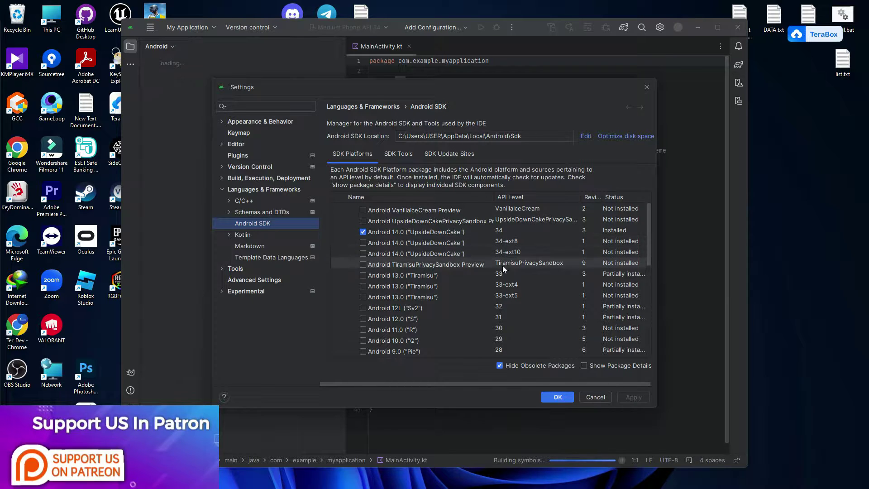
scroll(436, 258, down, 3)
scroll(437, 255, down, 2)
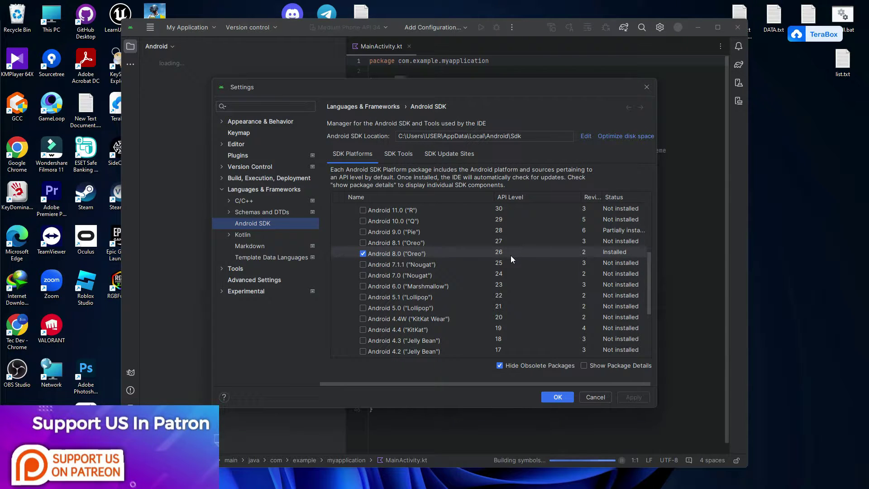
scroll(514, 257, up, 1)
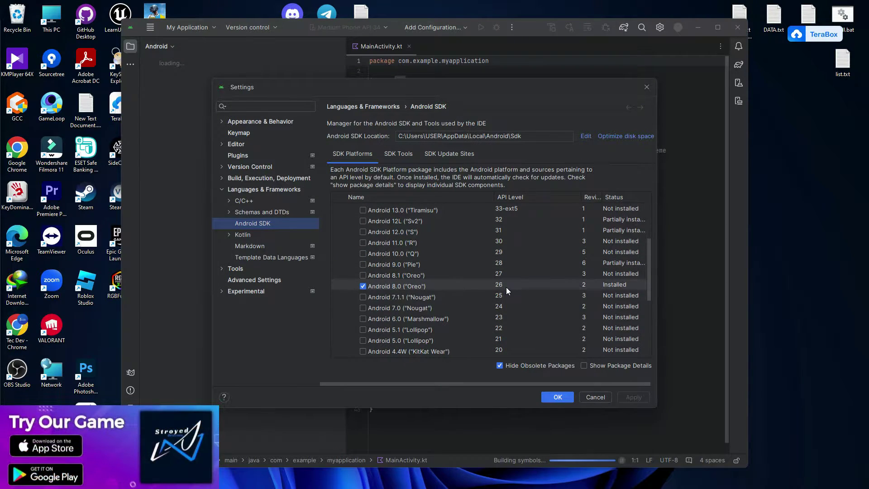
scroll(505, 287, up, 2)
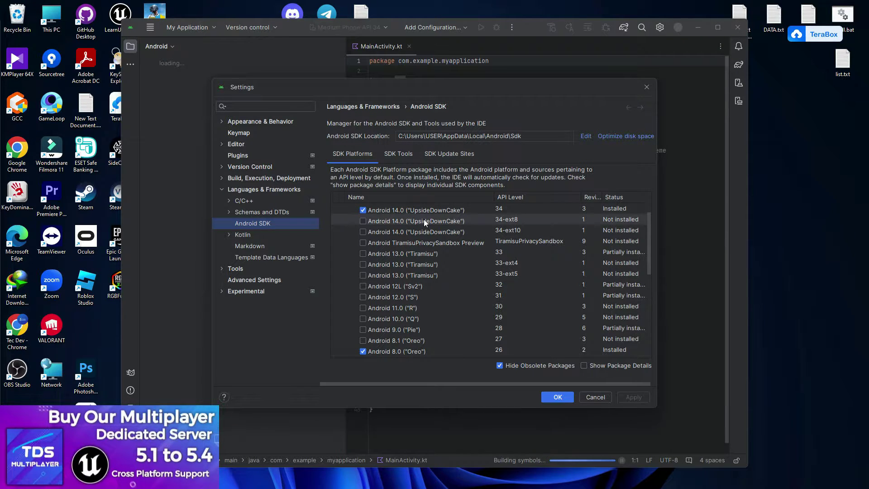
click(398, 155)
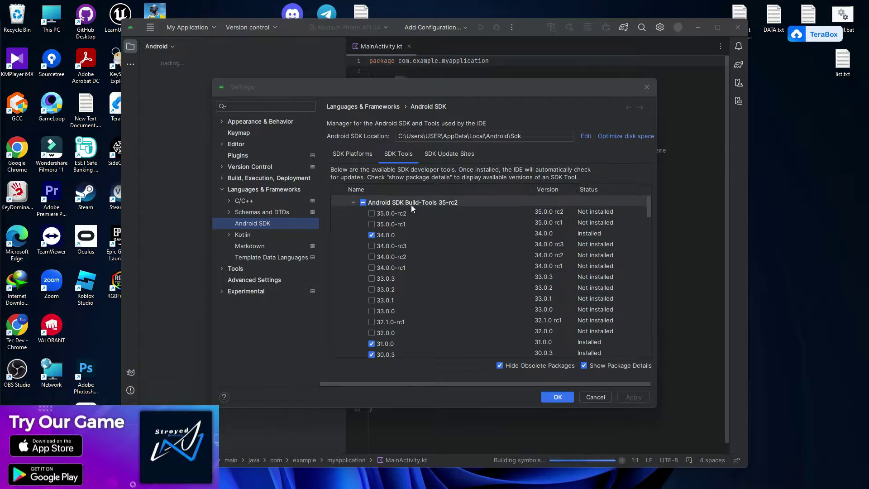
Show package details in SDK Tools and tick Build-Tools 30.0.2.
click(584, 365)
click(584, 365)
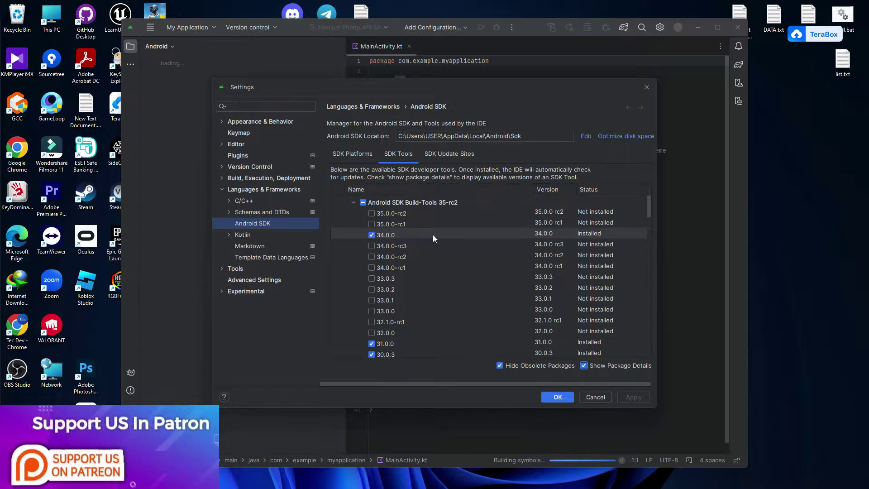
scroll(433, 235, down, 3)
scroll(432, 234, up, 2)
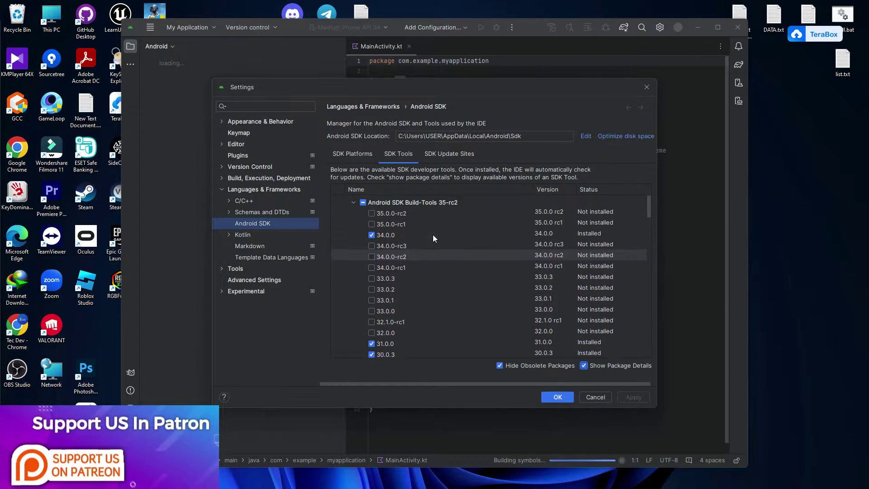
scroll(407, 309, down, 2)
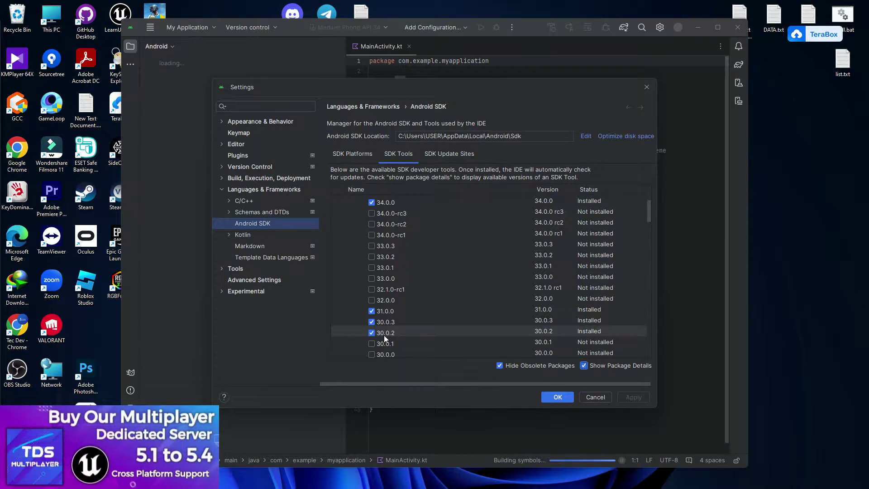
click(371, 332)
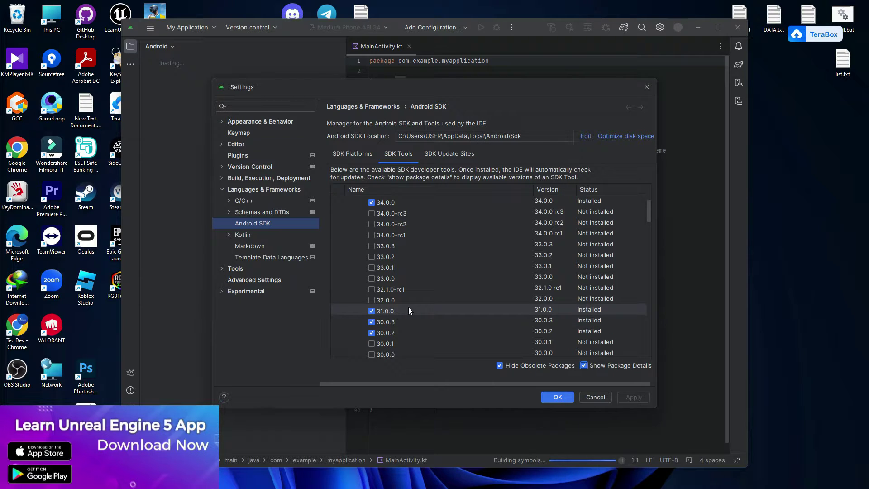
Scroll to NDK (Side by side) to confirm versions 25.1.8937393 and 25.2.9519653 are installed.
scroll(420, 311, down, 3)
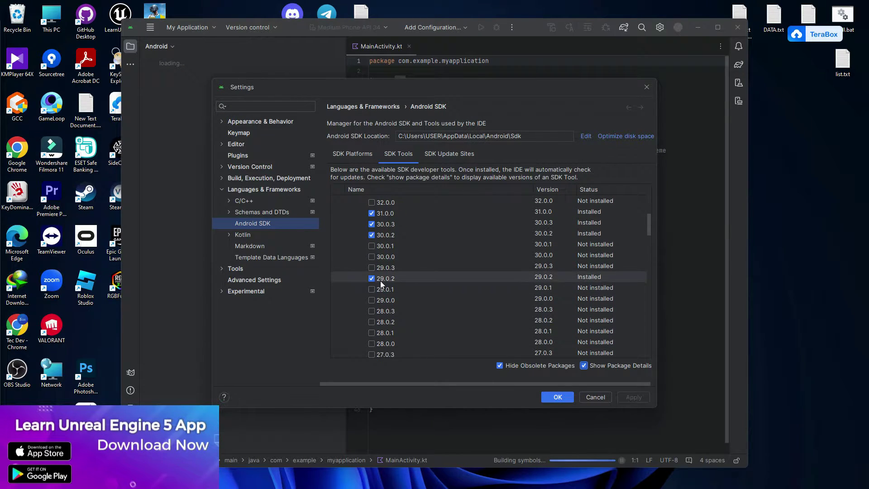
scroll(406, 277, up, 1)
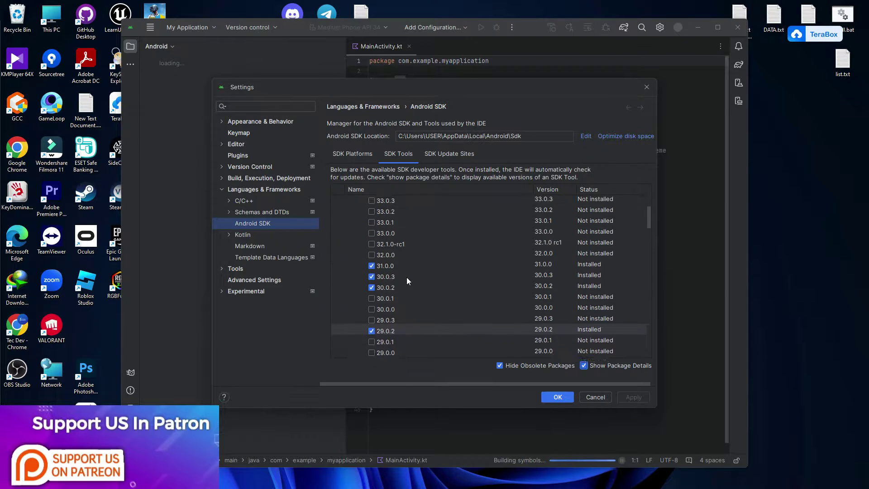
scroll(452, 290, down, 5)
scroll(452, 291, down, 10)
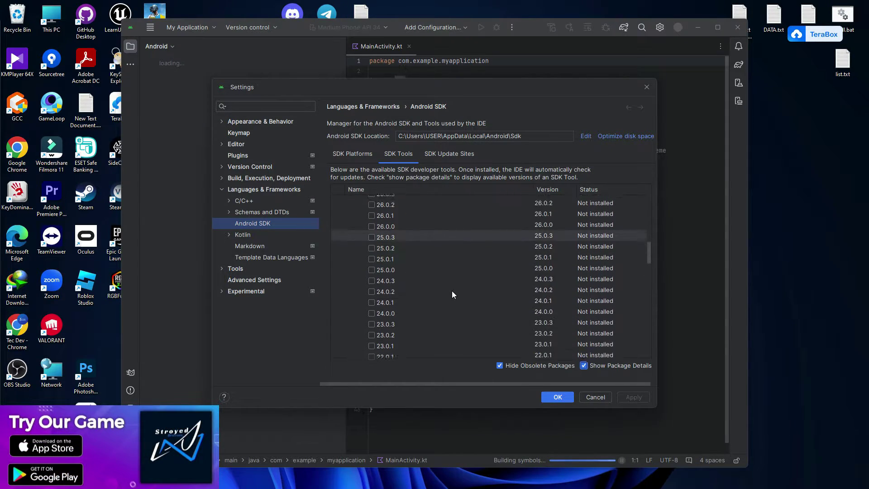
scroll(434, 276, down, 2)
scroll(426, 267, up, 1)
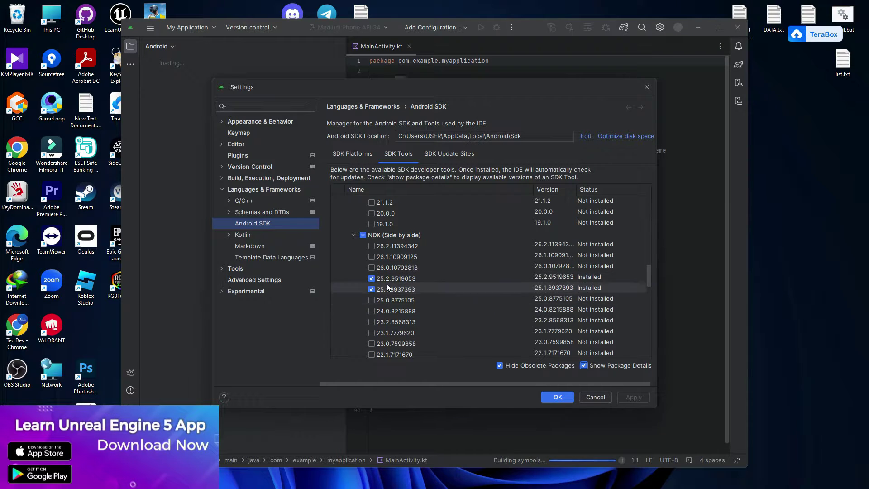
Scroll the SDK Tools list to check Command-line Tools 8.0 and CMake 3.10.2 are installed.
scroll(455, 313, down, 10)
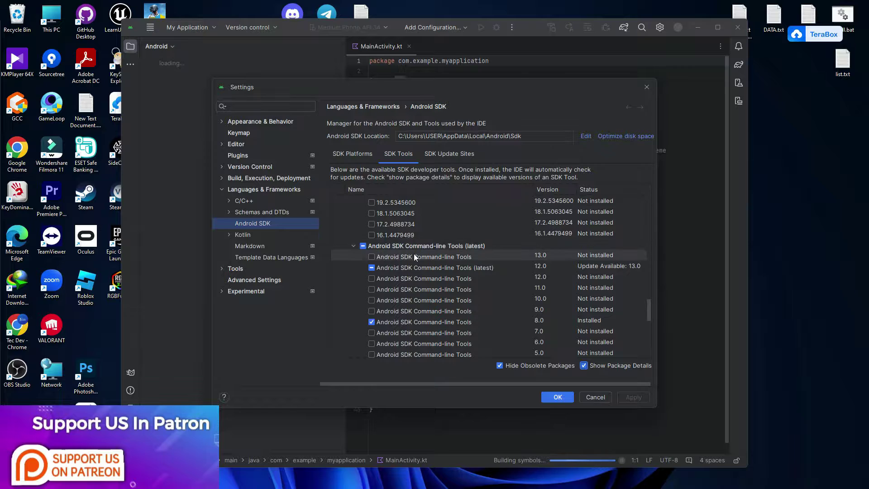
scroll(453, 257, down, 1)
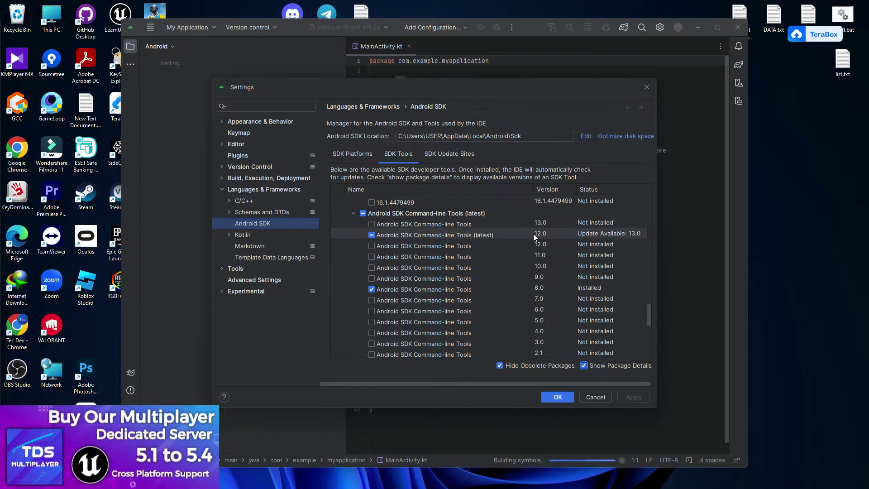
scroll(542, 258, down, 1)
scroll(541, 258, up, 1)
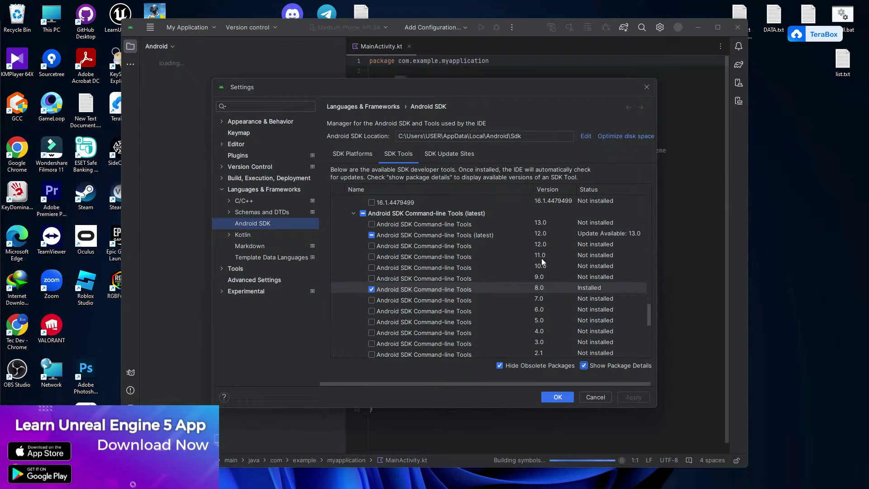
scroll(541, 258, down, 5)
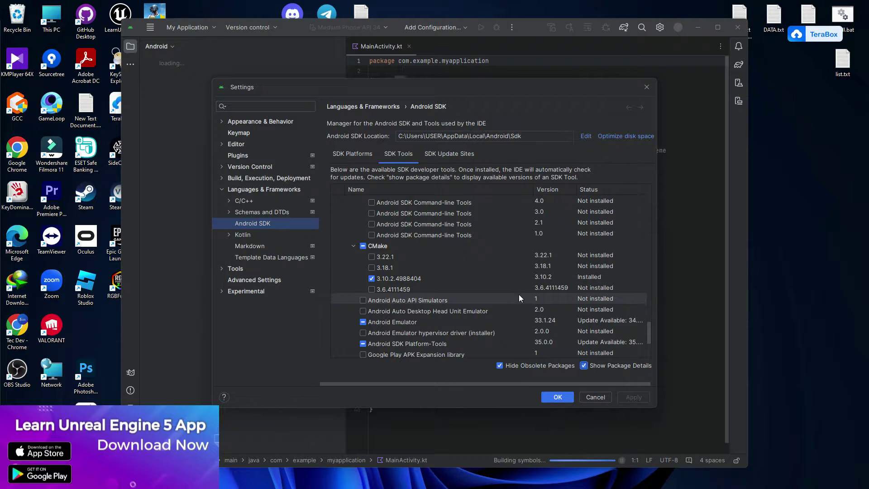
Look over the SDK Update Sites list, then close Settings.
click(450, 154)
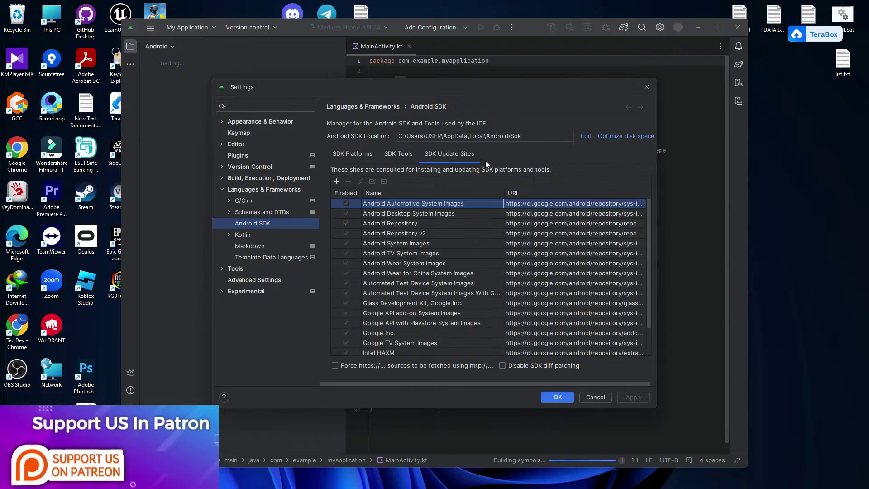
scroll(449, 271, down, 2)
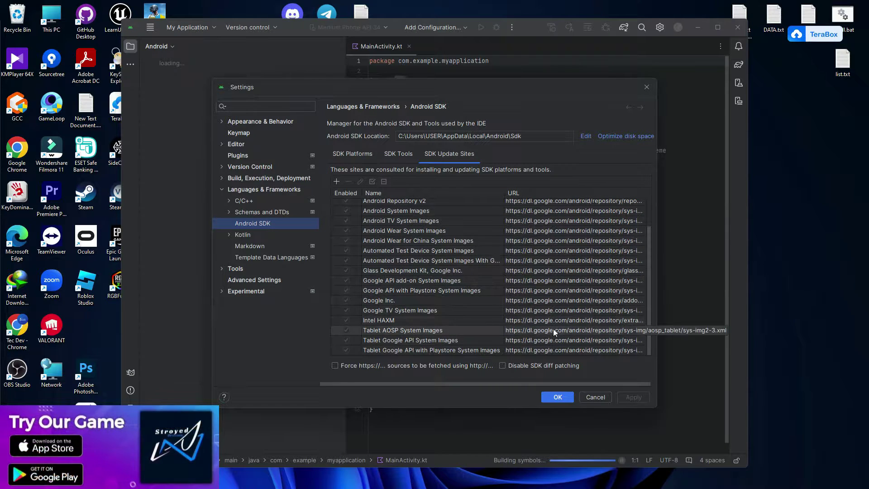
click(647, 82)
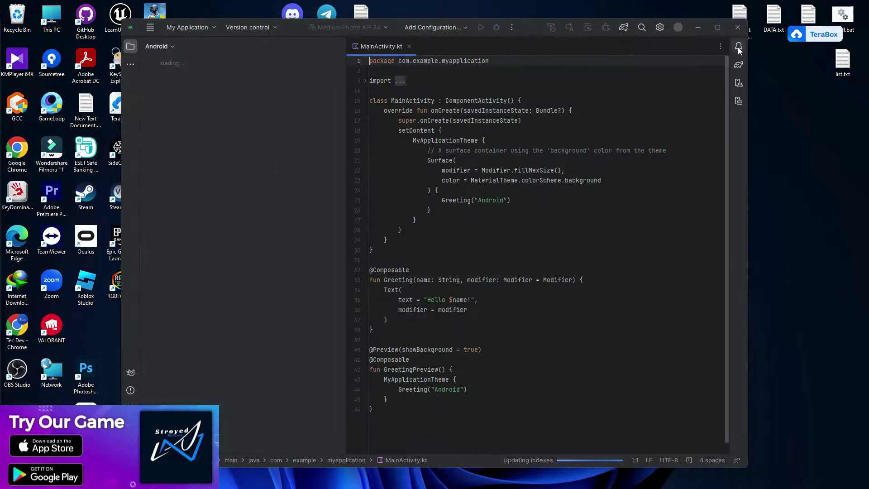
Quit Android Studio, confirming exit and terminating the running background import.
click(731, 29)
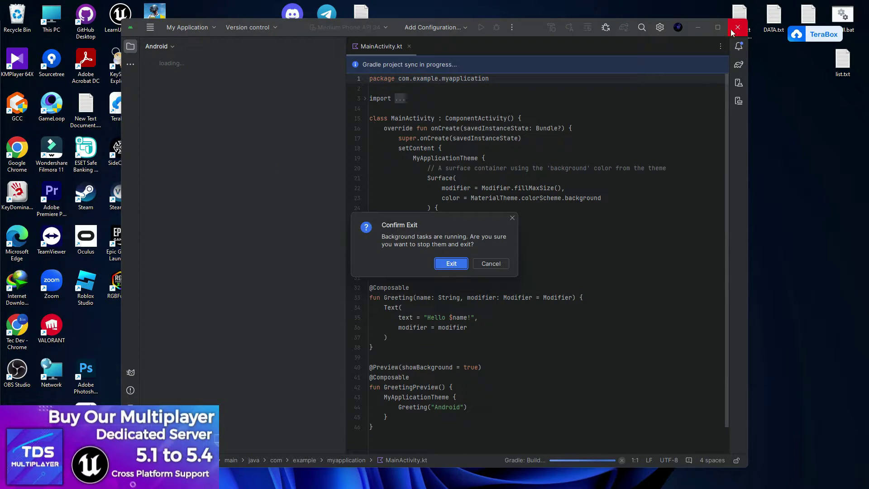
click(446, 264)
click(442, 272)
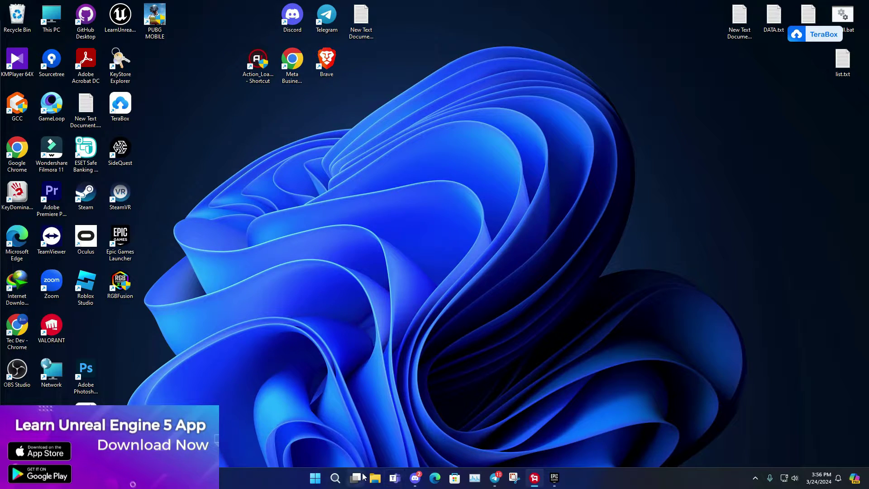
mouse_move(355, 478)
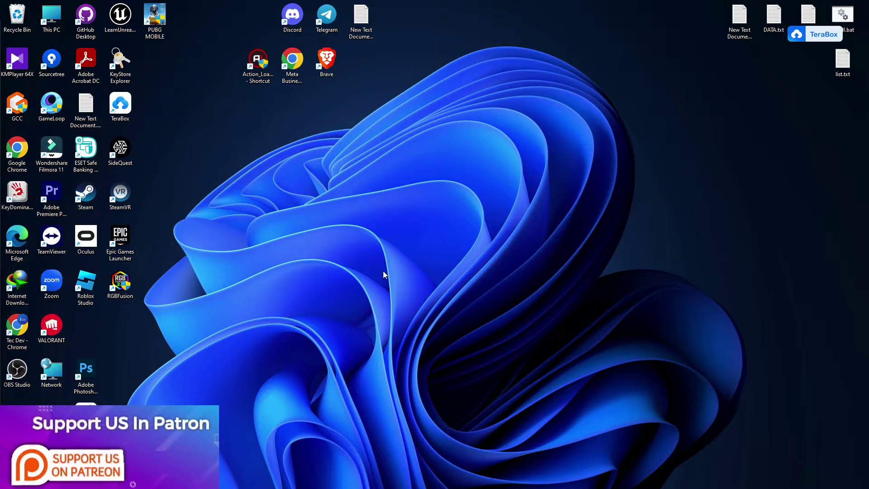
Browse in File Explorer to C:\Program Files\Java.
click(375, 478)
click(68, 302)
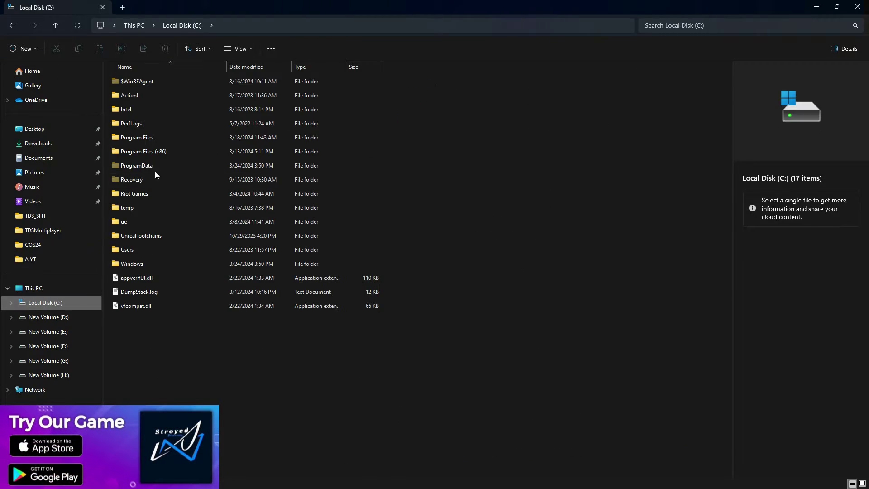
double_click(163, 143)
scroll(163, 385, down, 4)
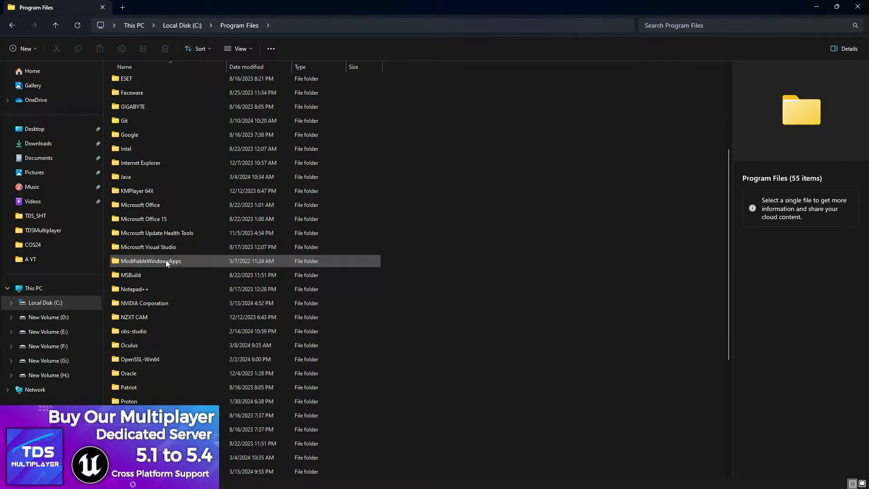
double_click(157, 178)
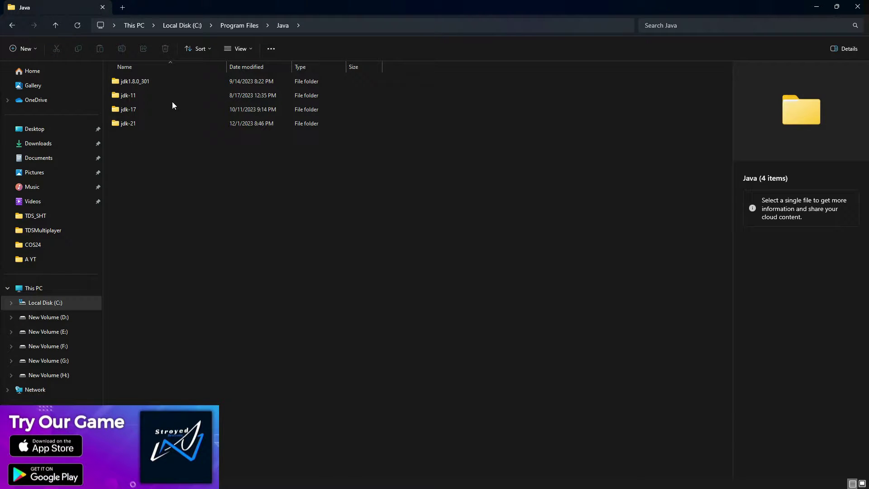
Compare the jdk-17 and jdk-11 folders, open jdk-11 to inspect it, then close Explorer.
click(135, 108)
ctrl+click(141, 96)
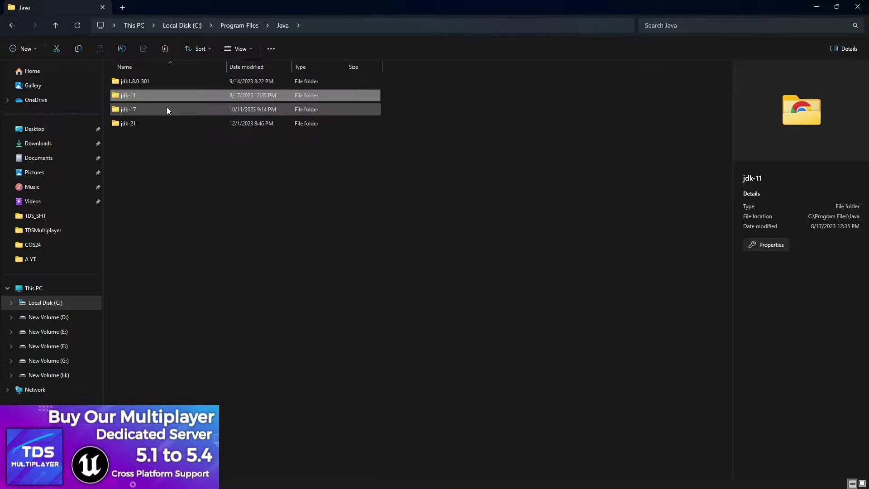
click(166, 109)
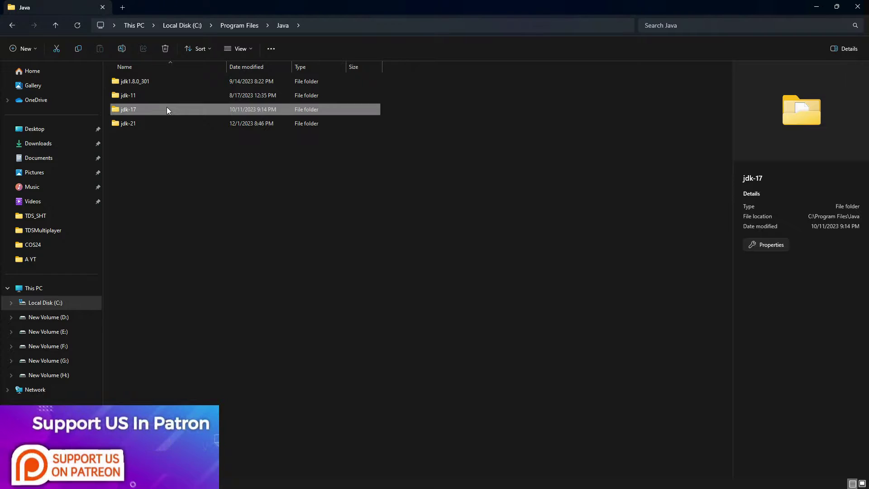
click(235, 244)
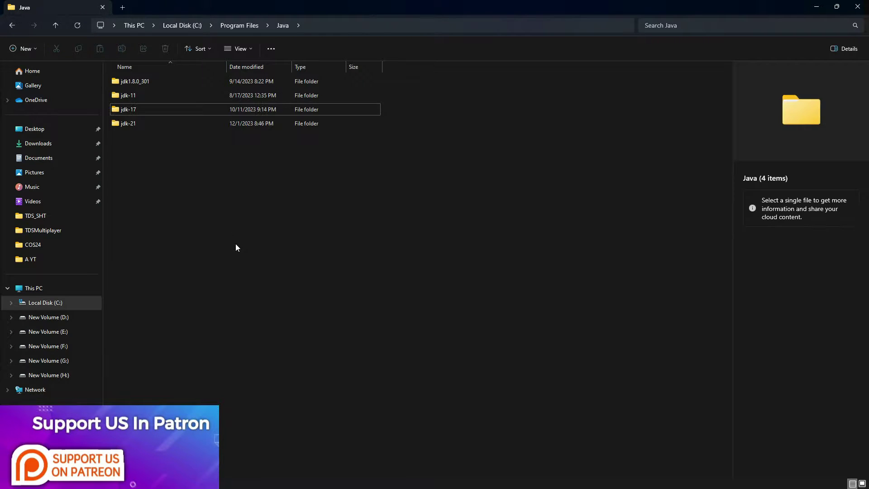
double_click(185, 94)
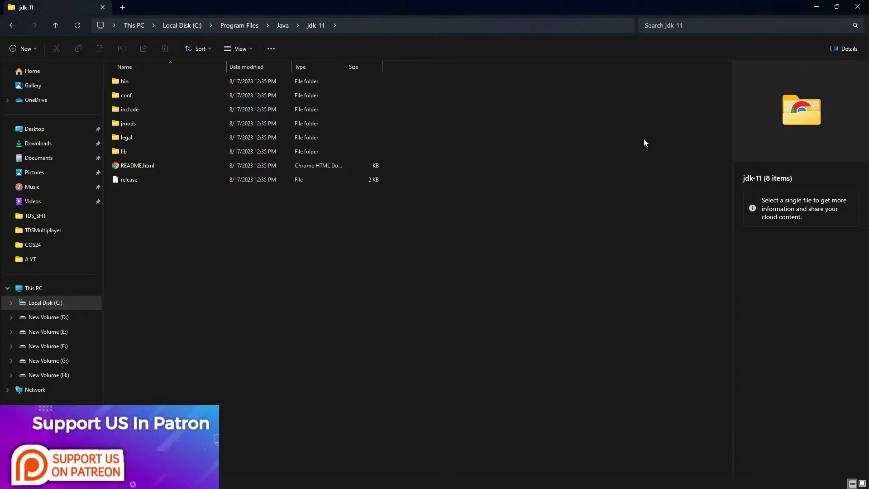
click(857, 7)
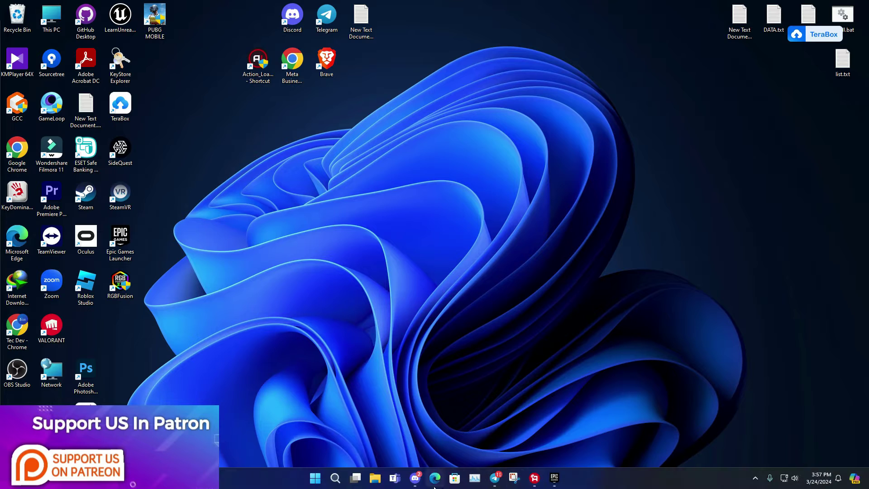
Search 'EN' to open the system Environment Variables and select the user JAVA_HOME variable.
click(335, 478)
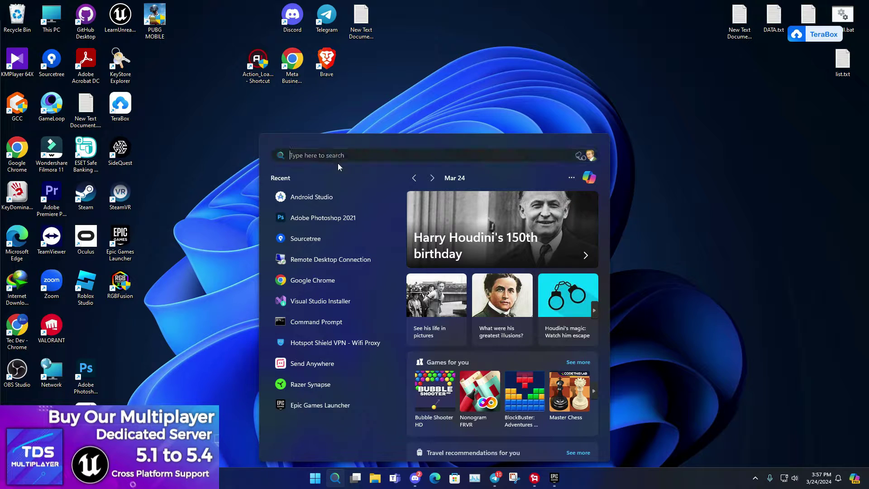
text(EN)
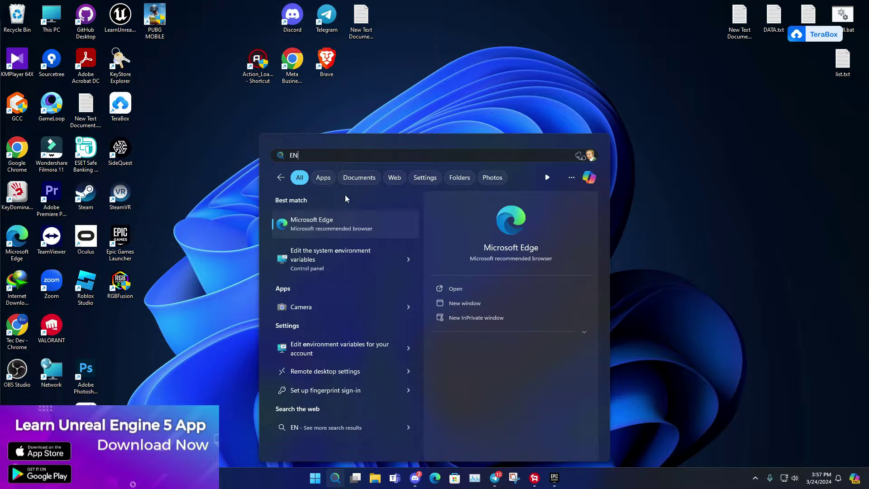
click(346, 248)
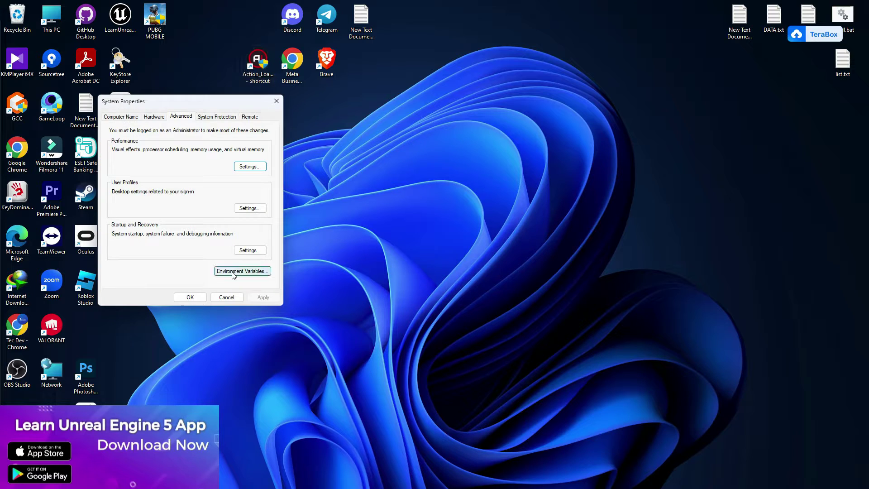
click(239, 274)
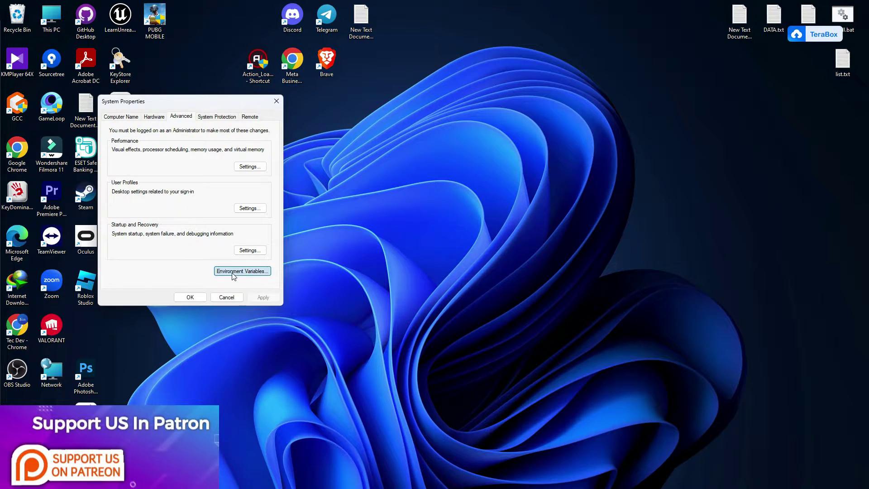
click(390, 188)
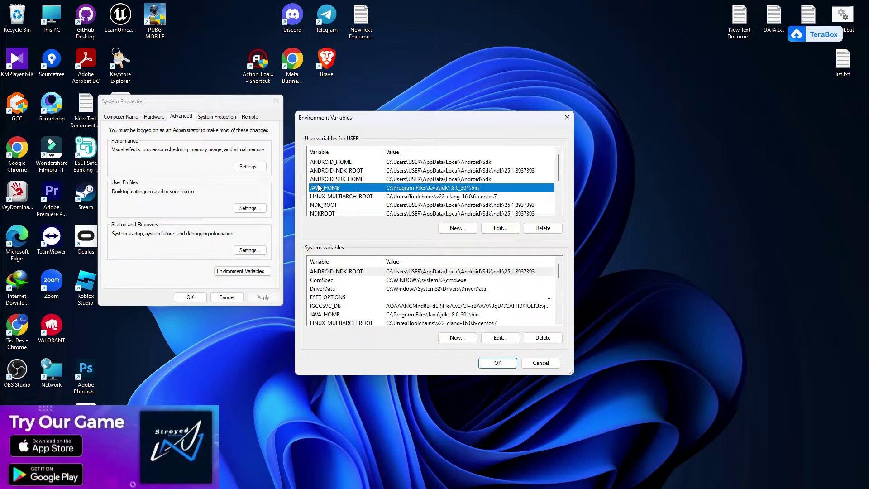
click(501, 227)
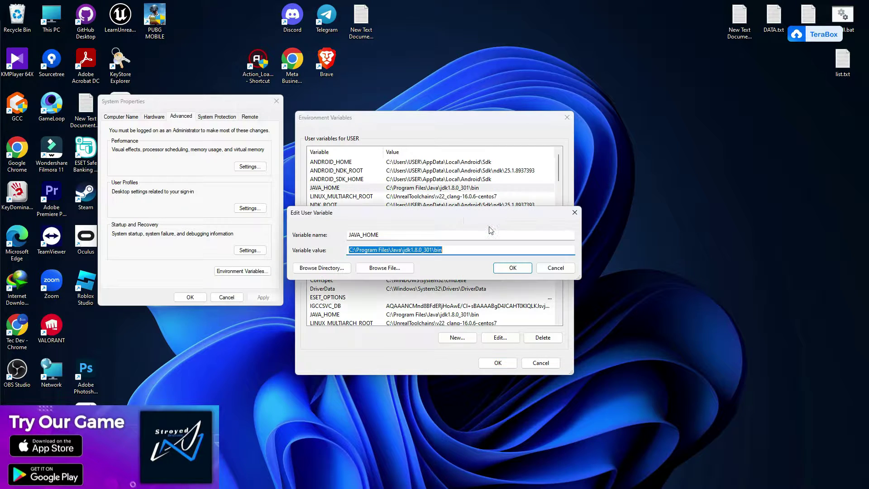
click(390, 235)
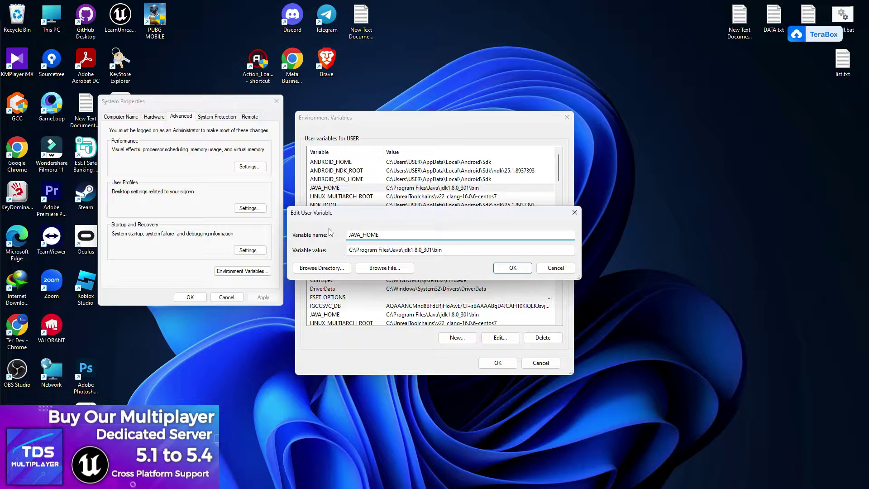
drag(402, 236, 348, 236)
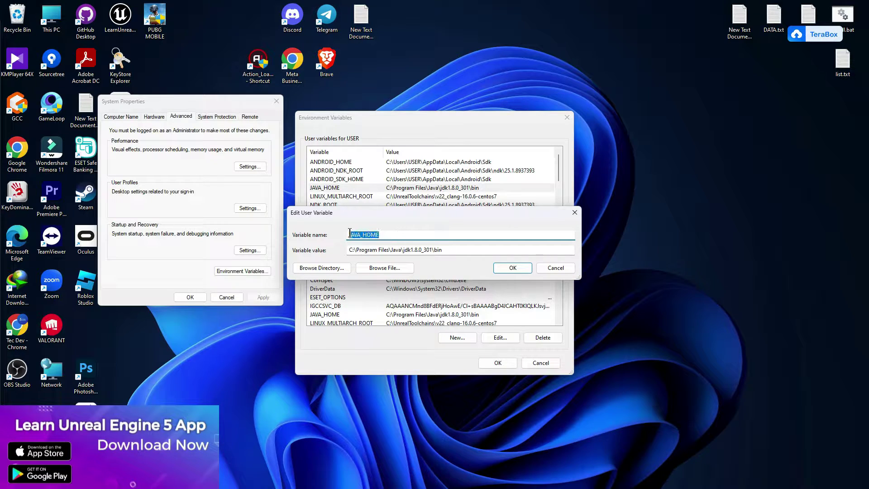
right_click(359, 240)
click(398, 261)
click(555, 268)
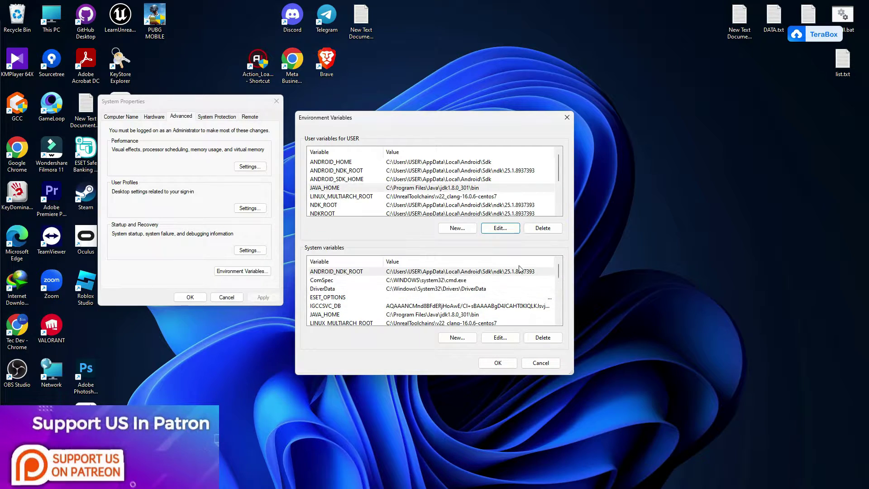
click(500, 229)
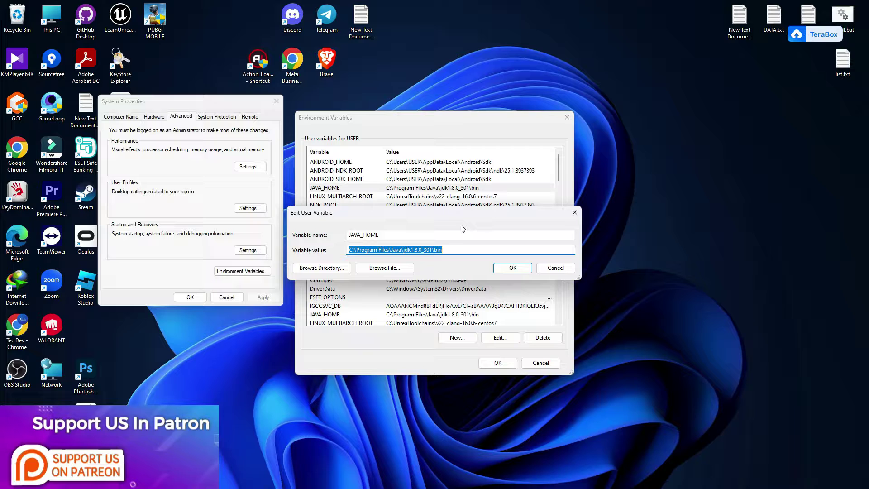
click(574, 212)
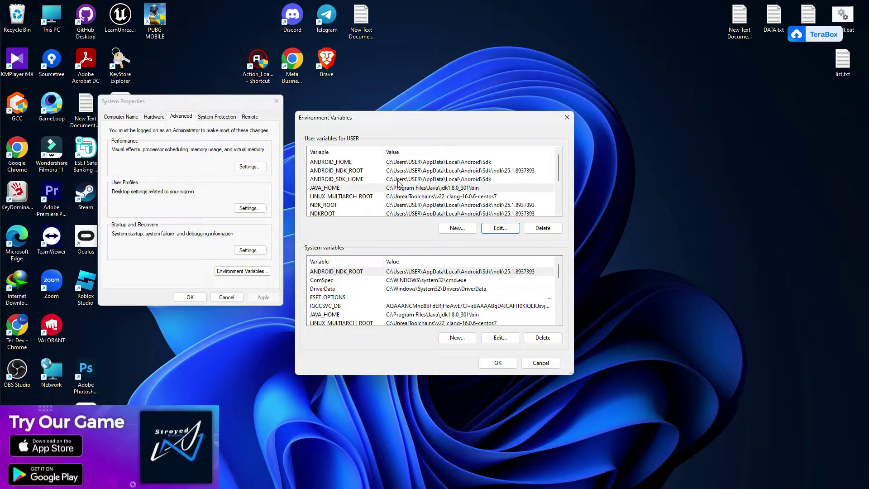
click(449, 233)
key(ctrl+v)
key(Tab)
click(554, 267)
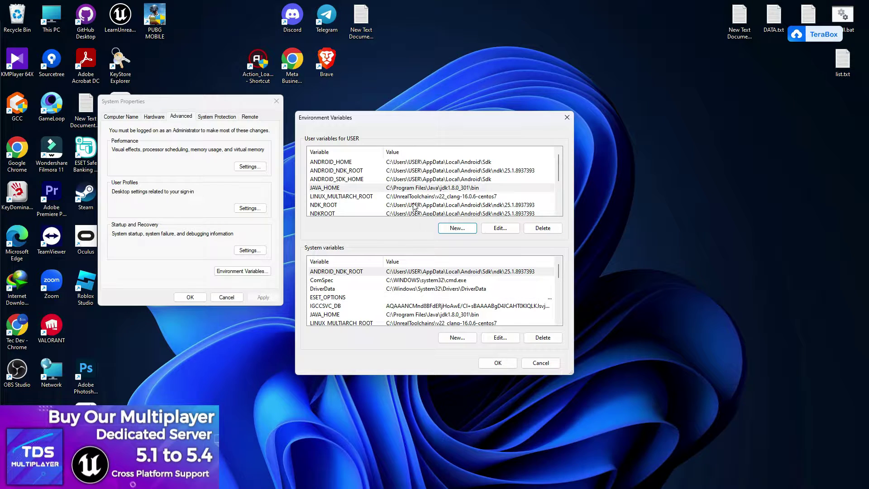
click(503, 227)
click(432, 238)
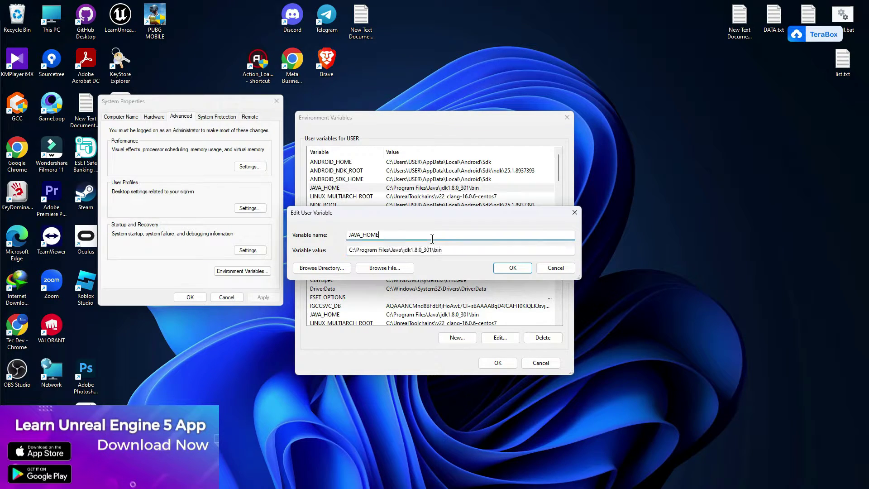
drag(446, 250, 349, 250)
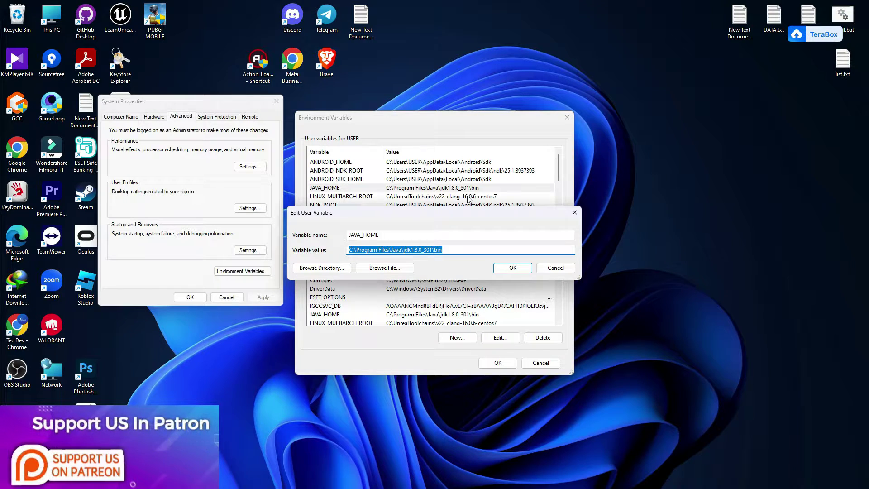
click(581, 215)
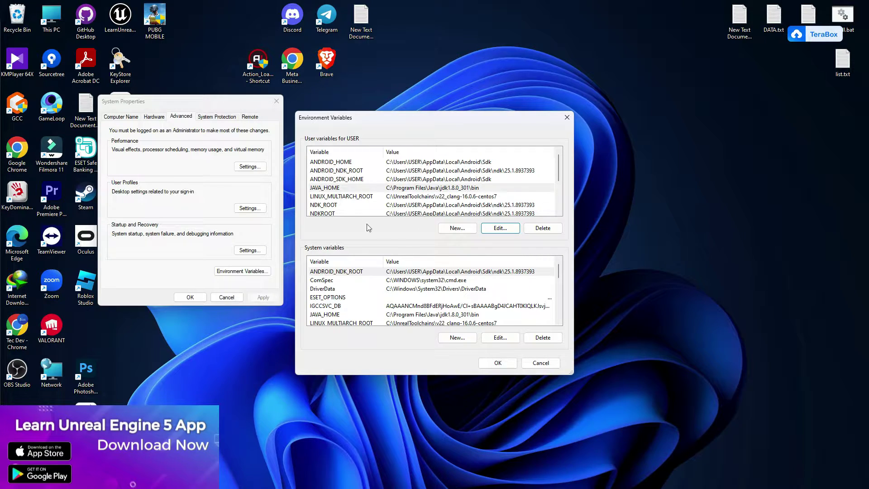
scroll(380, 267, down, 1)
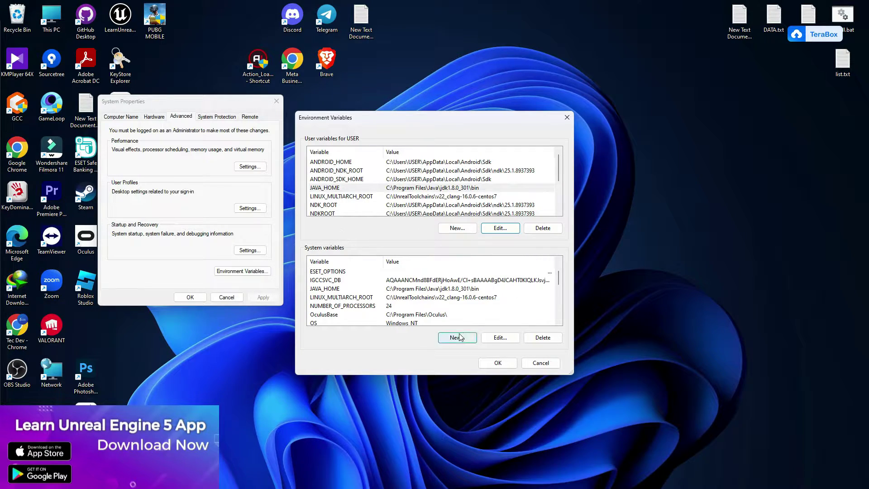
click(344, 289)
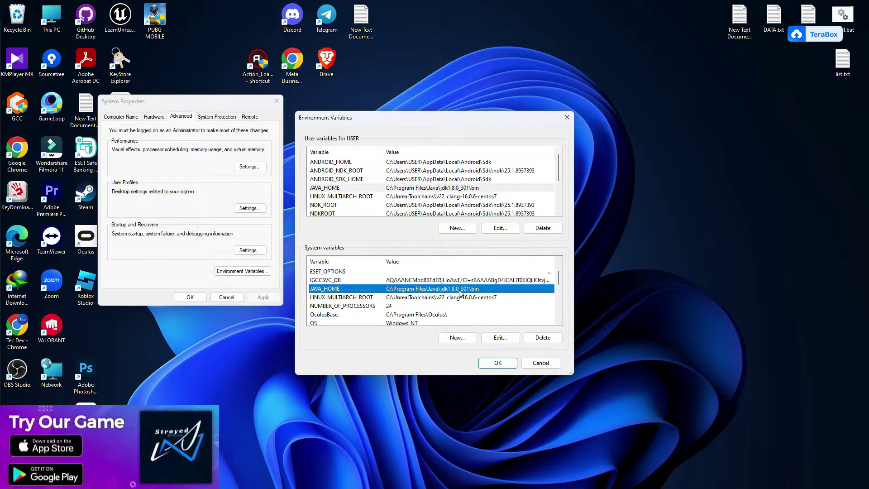
click(446, 341)
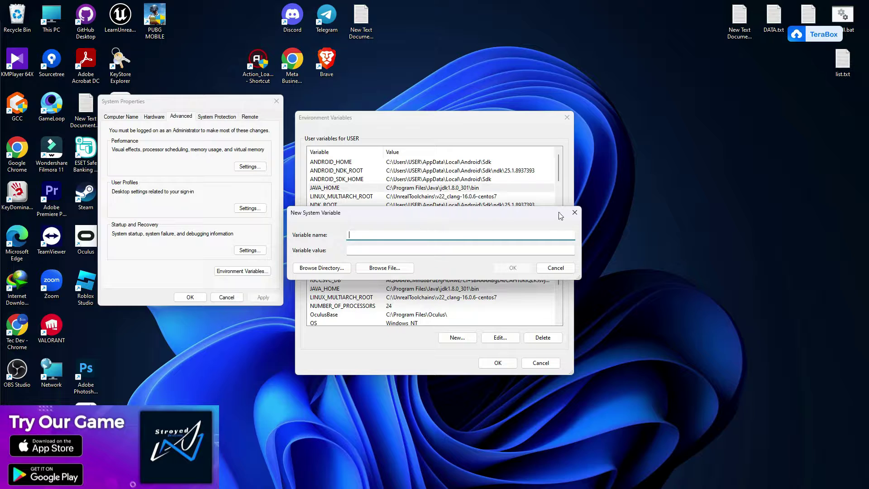
click(573, 211)
scroll(393, 206, down, 2)
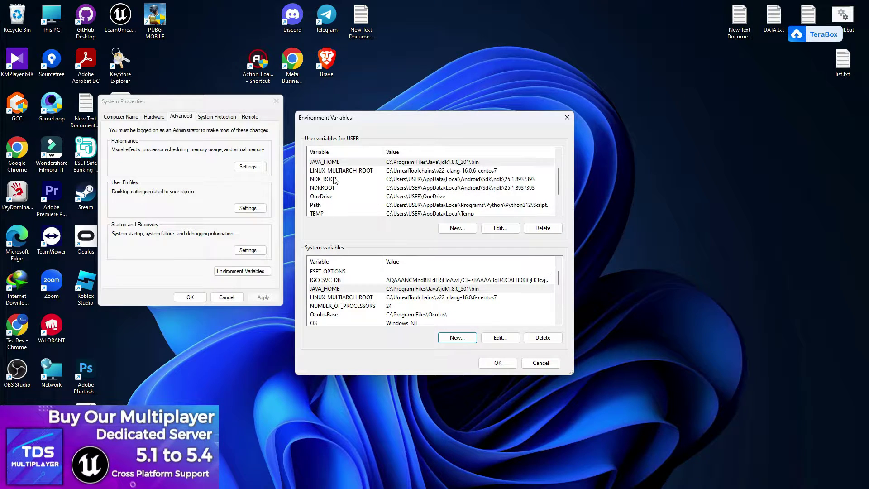
click(329, 180)
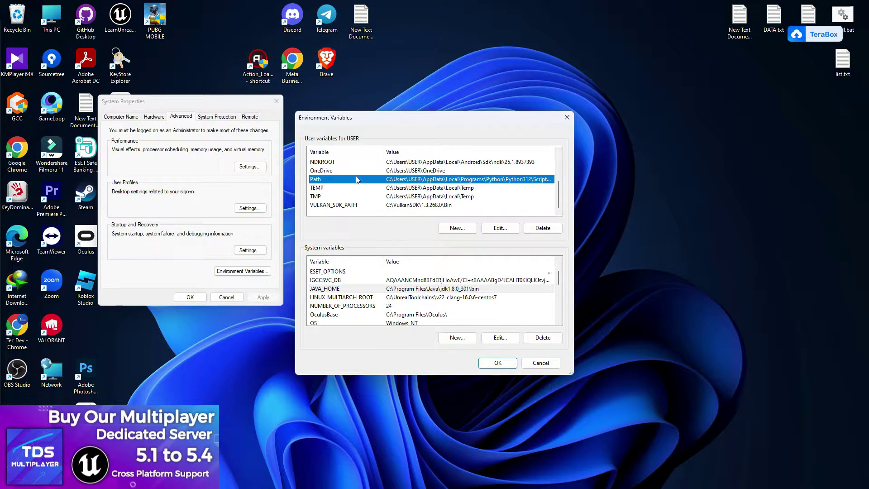
click(500, 228)
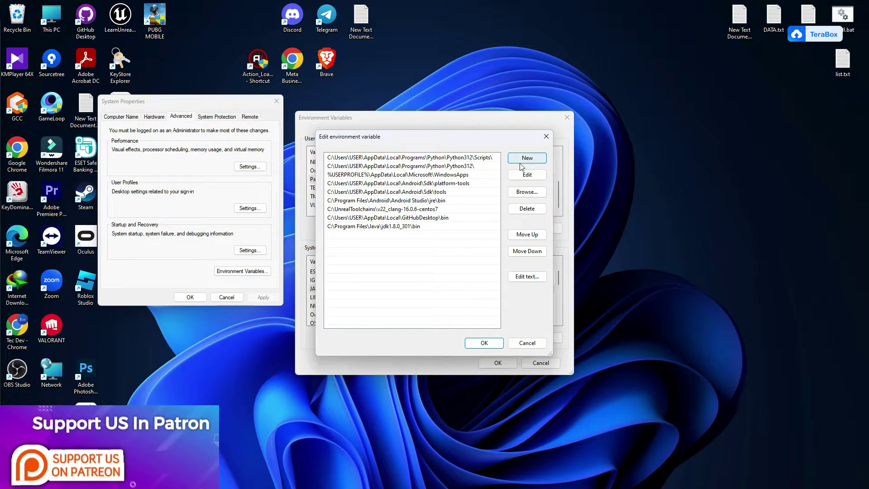
click(413, 227)
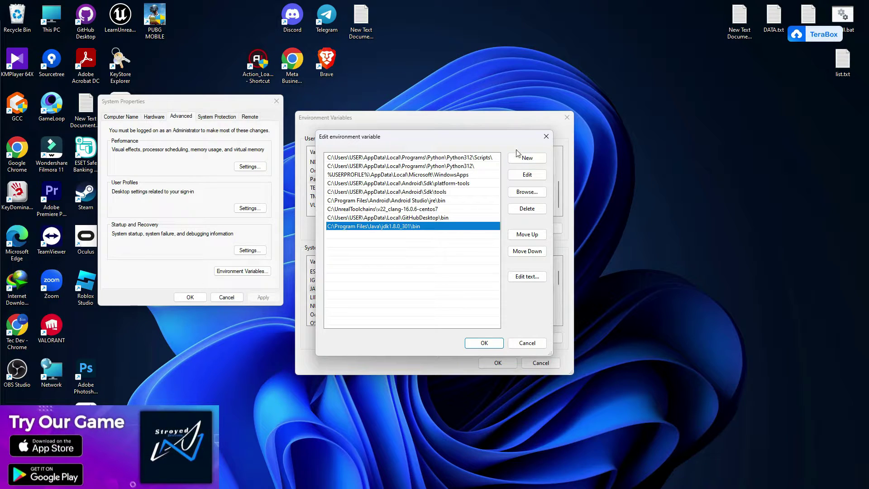
click(546, 136)
scroll(409, 299, down, 3)
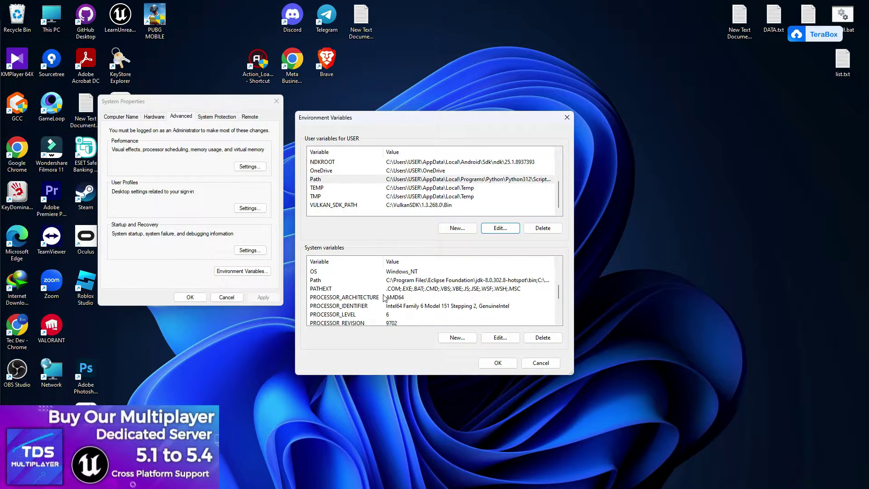
Edit the system Path to find the C:\Program Files\Java\jdk1.8.0_301\bin entry, closing without changes.
scroll(407, 302, up, 3)
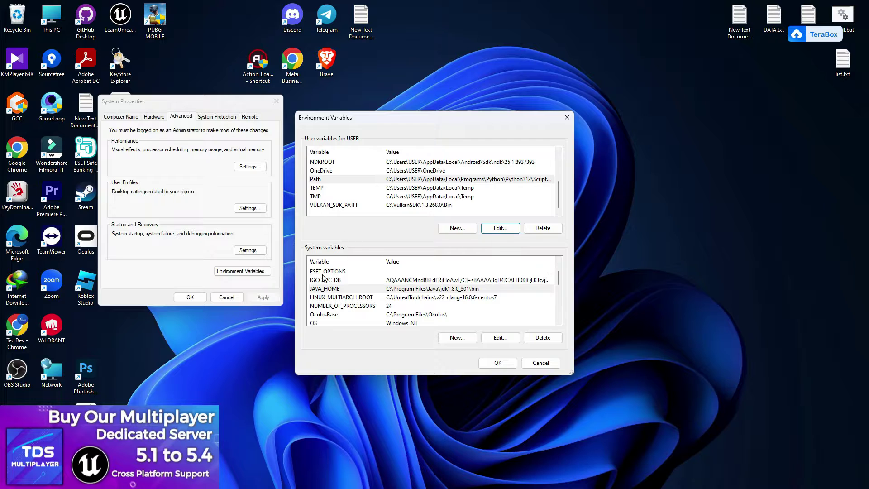
scroll(362, 310, down, 2)
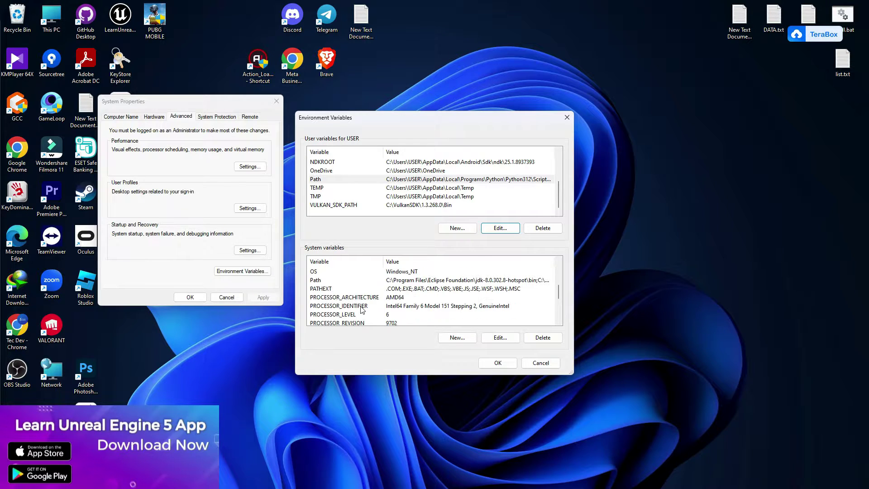
click(370, 281)
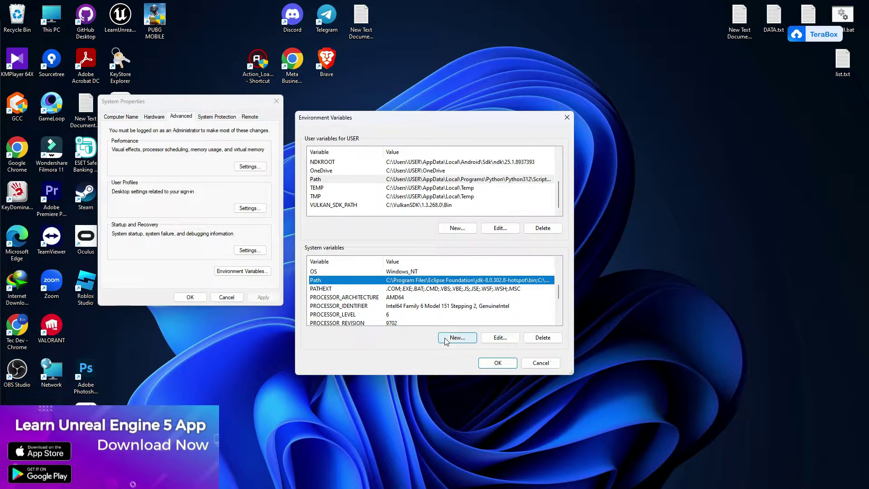
click(500, 337)
scroll(376, 268, down, 1)
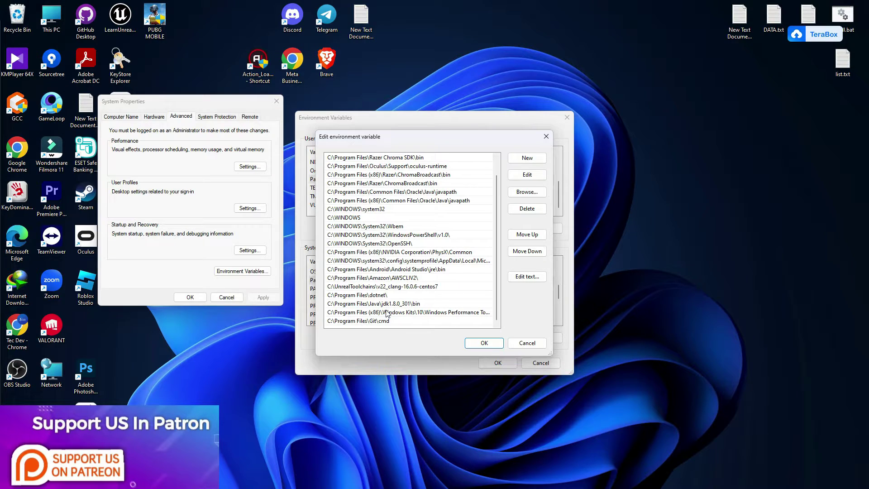
click(392, 306)
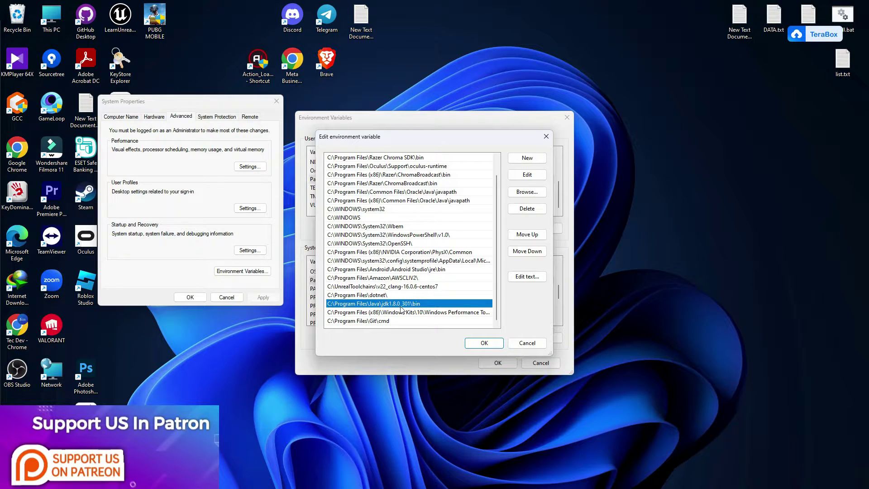
click(546, 136)
Close the Environment Variables and System Properties windows with OK.
click(567, 119)
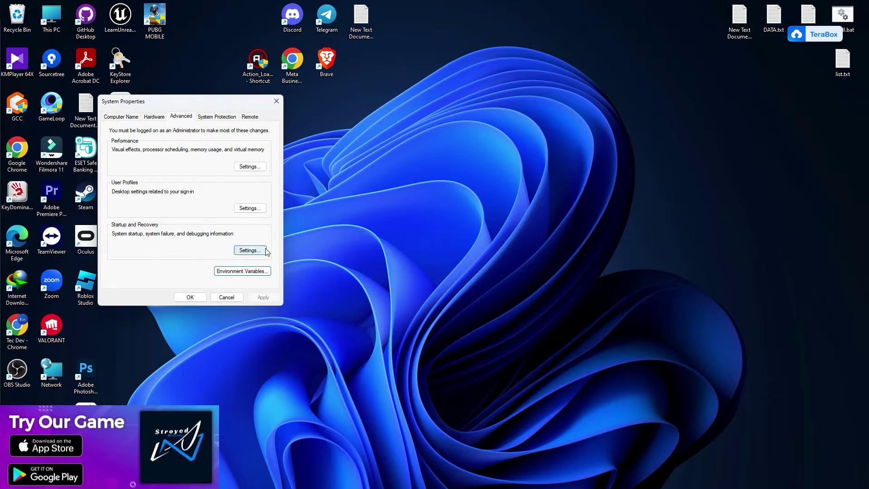
click(190, 297)
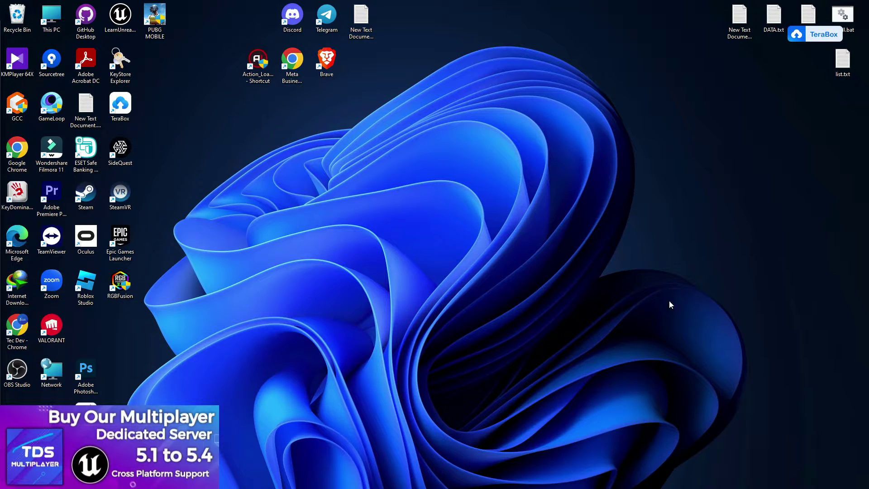
mouse_move(615, 485)
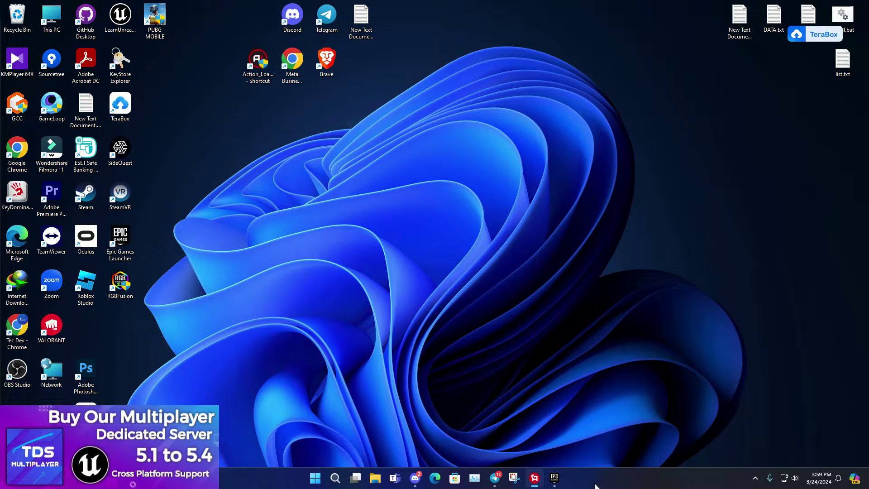
mouse_move(579, 486)
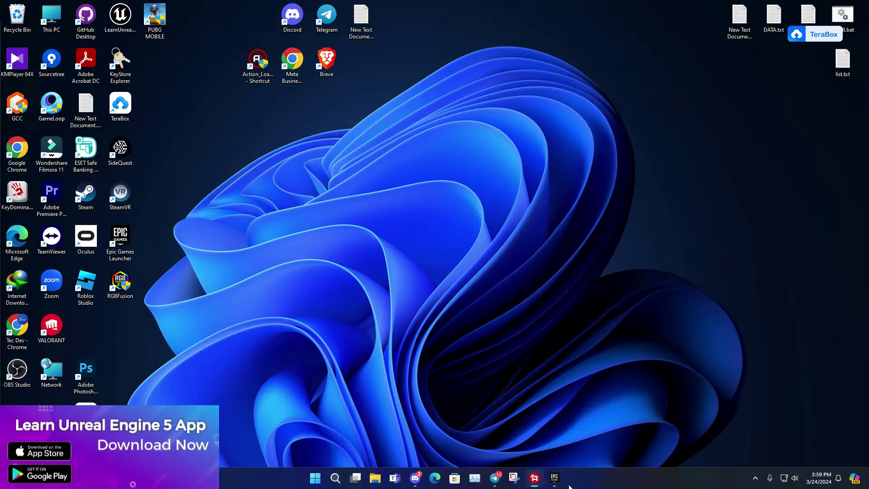